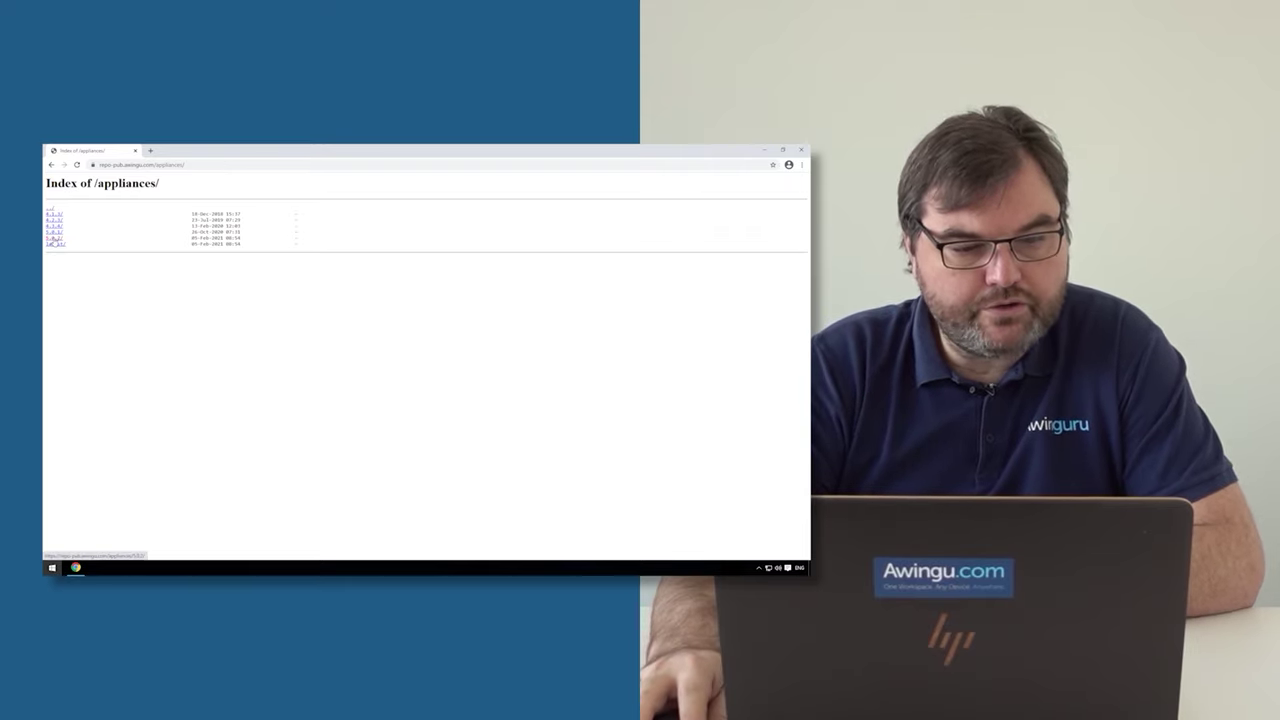
Open the 5.0.2 appliances folder, look into esx/, and return to the 5.0.2 listing.
left_click(53, 243)
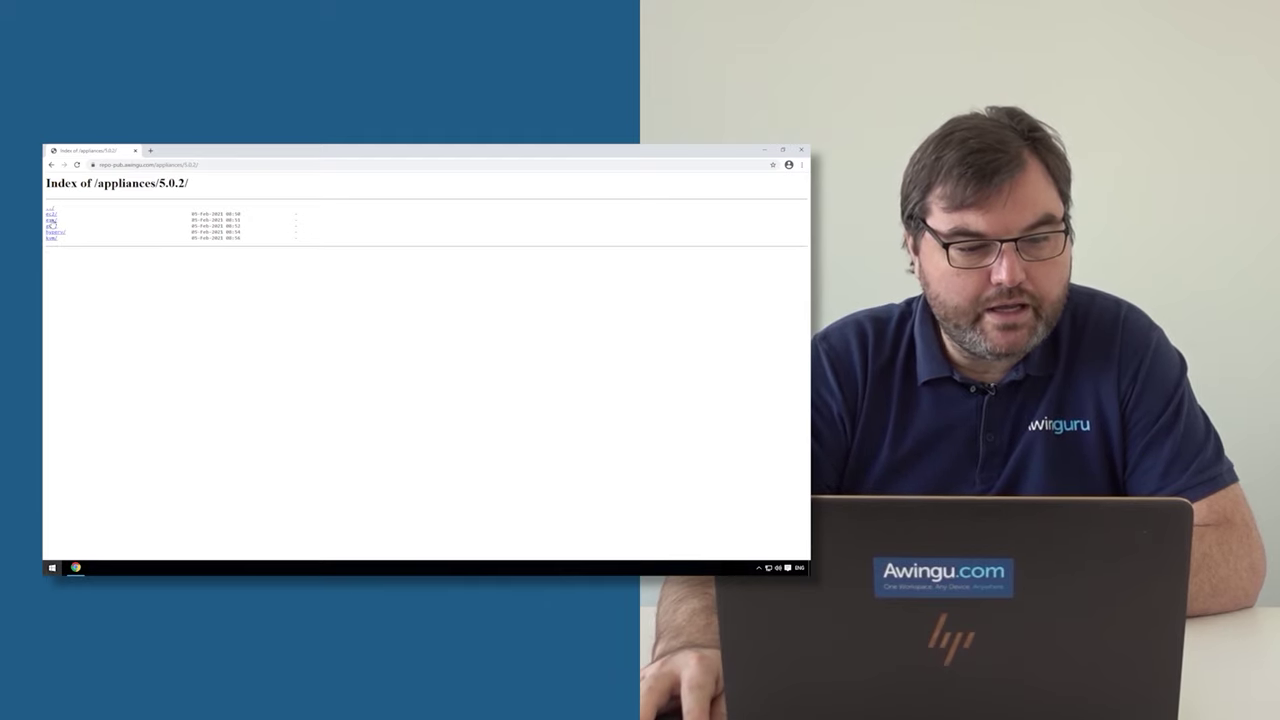
left_click(52, 220)
left_click(50, 208)
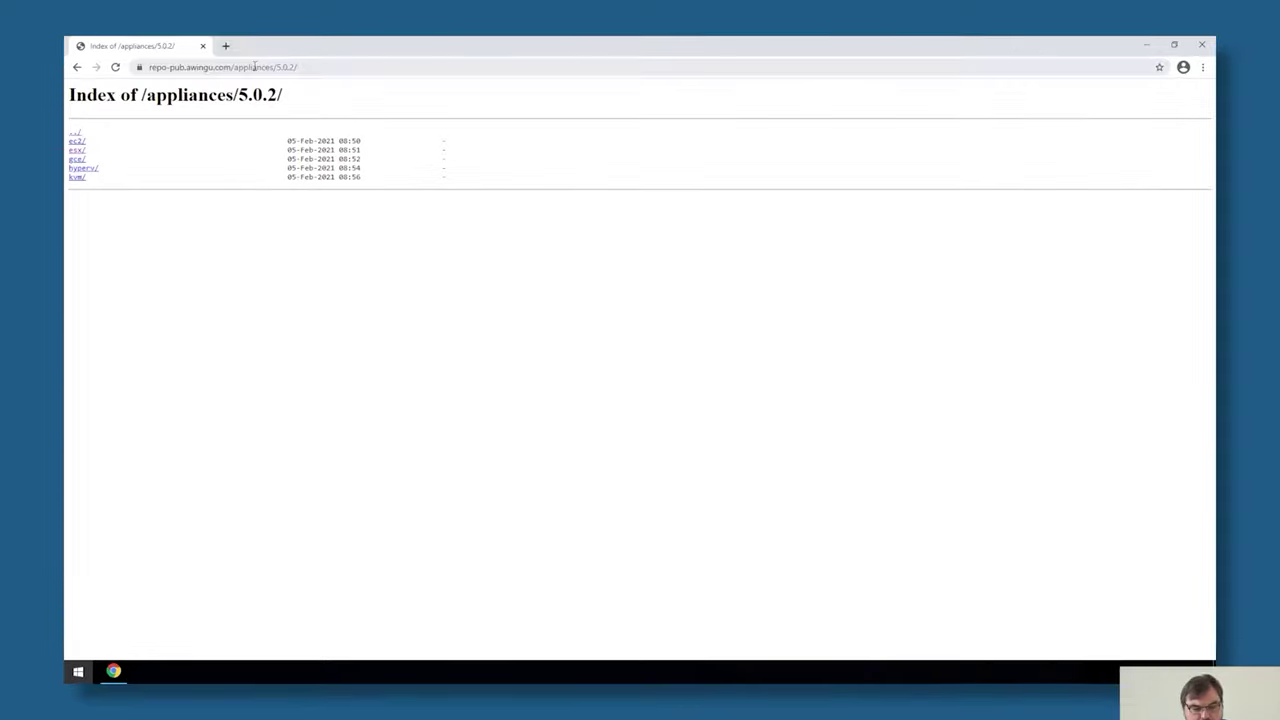
left_click(255, 66)
Load remote.awingu.com in the browser and accept the installer's license terms.
type("rem")
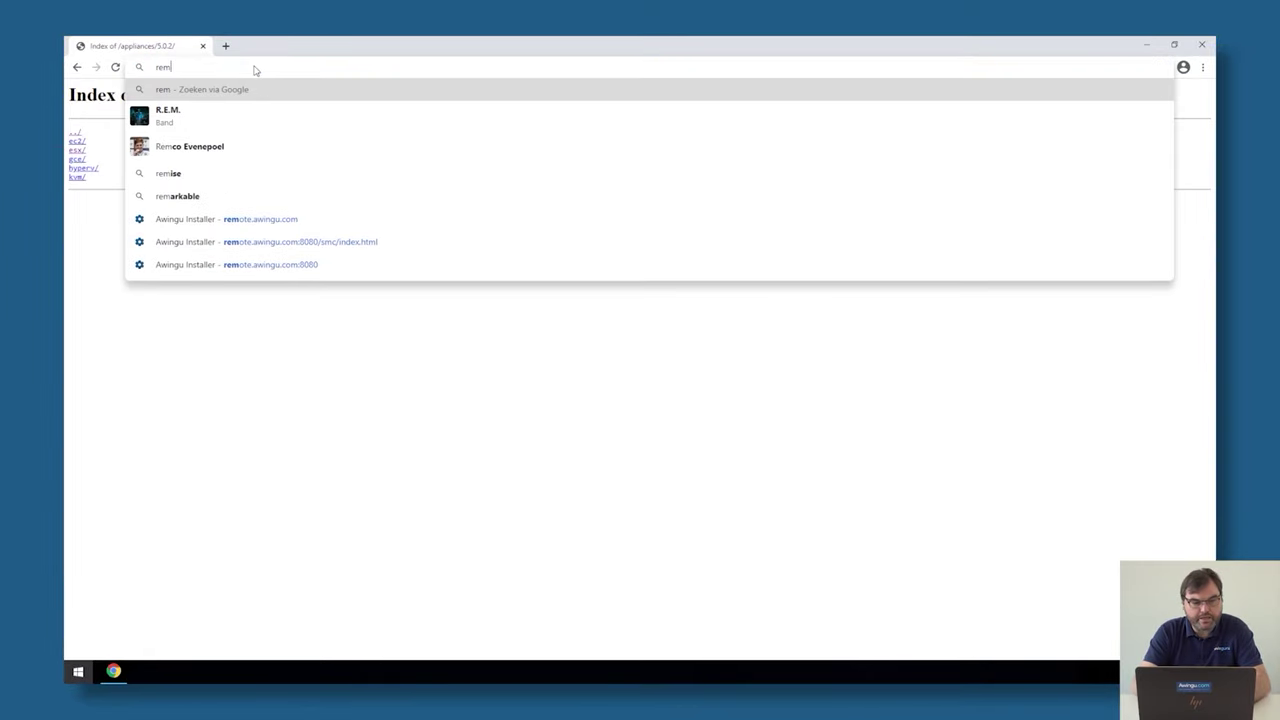
type("ote")
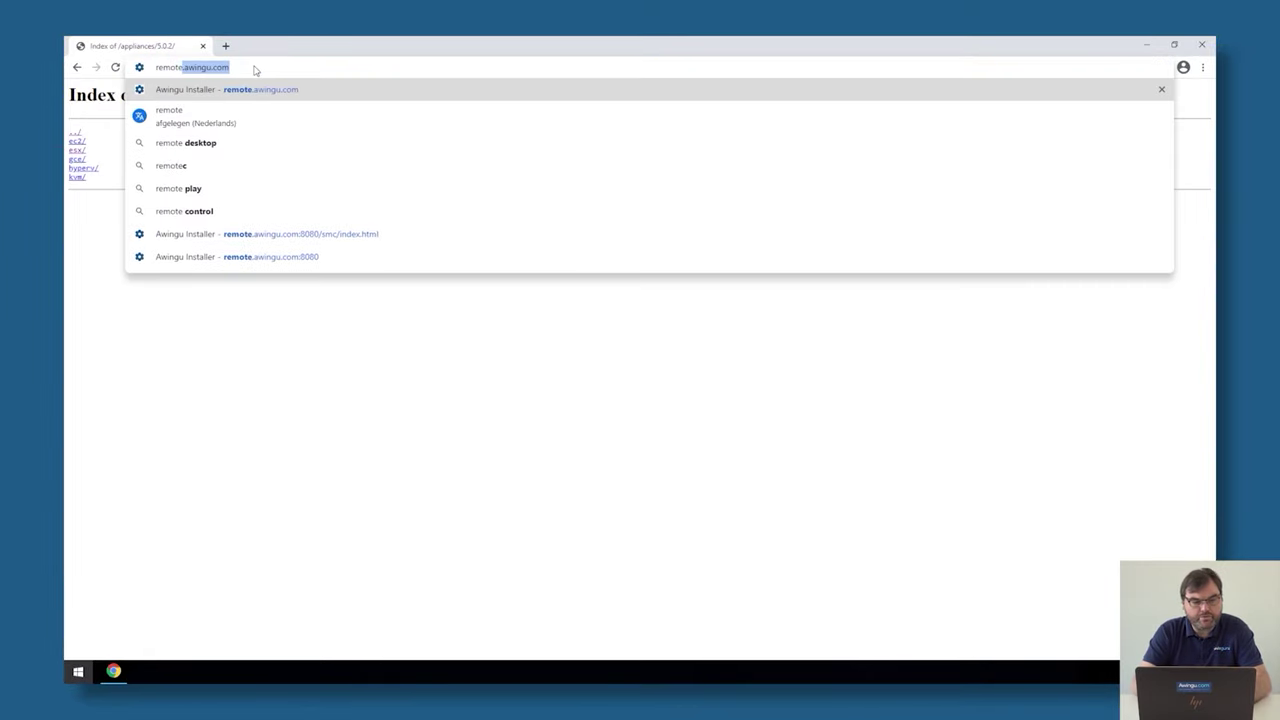
key("Return")
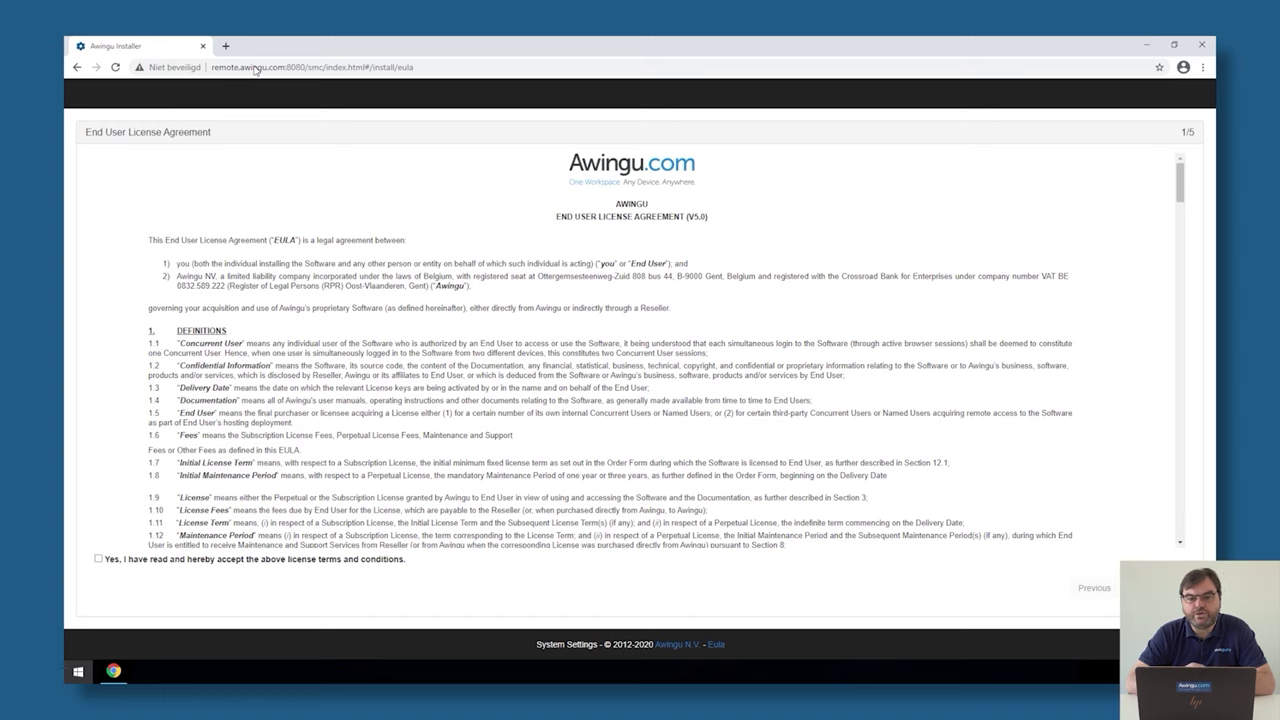
left_click(99, 559)
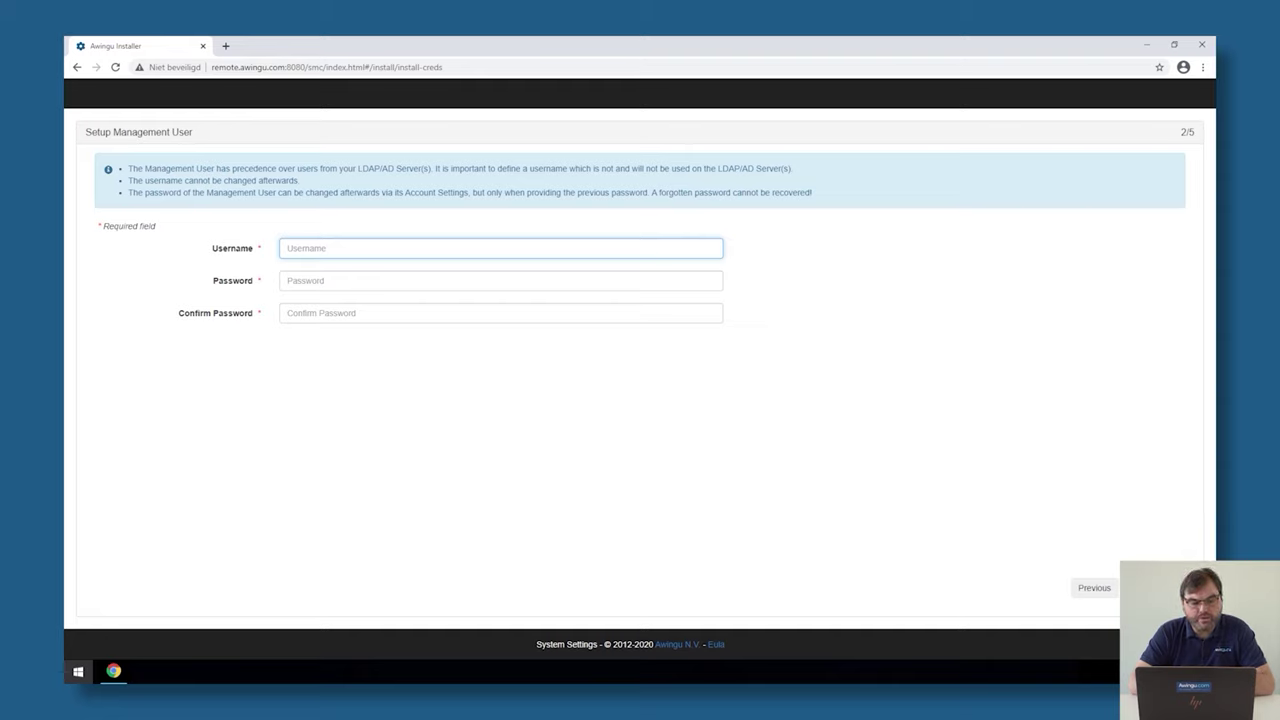
Enter username aw-admin and the management password, then move to Confirm Password.
type("aw-")
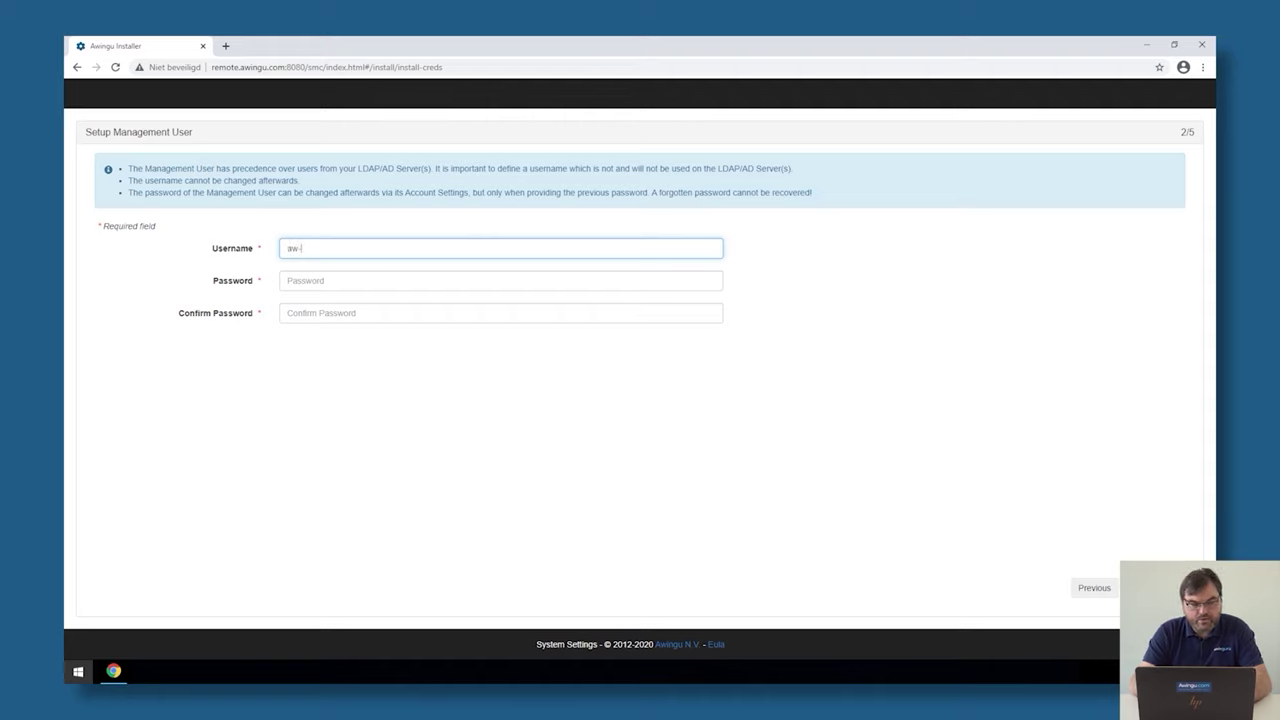
type("admin")
key("Tab")
type("*****")
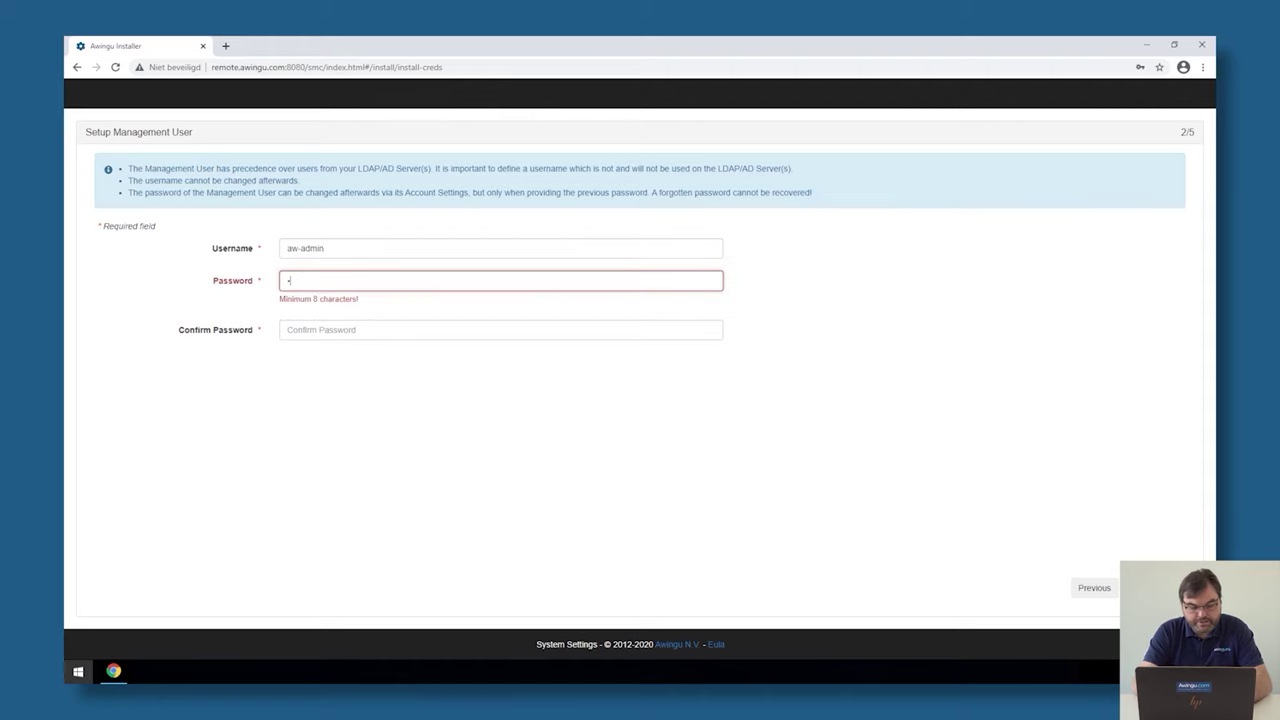
type("*****")
key("Tab")
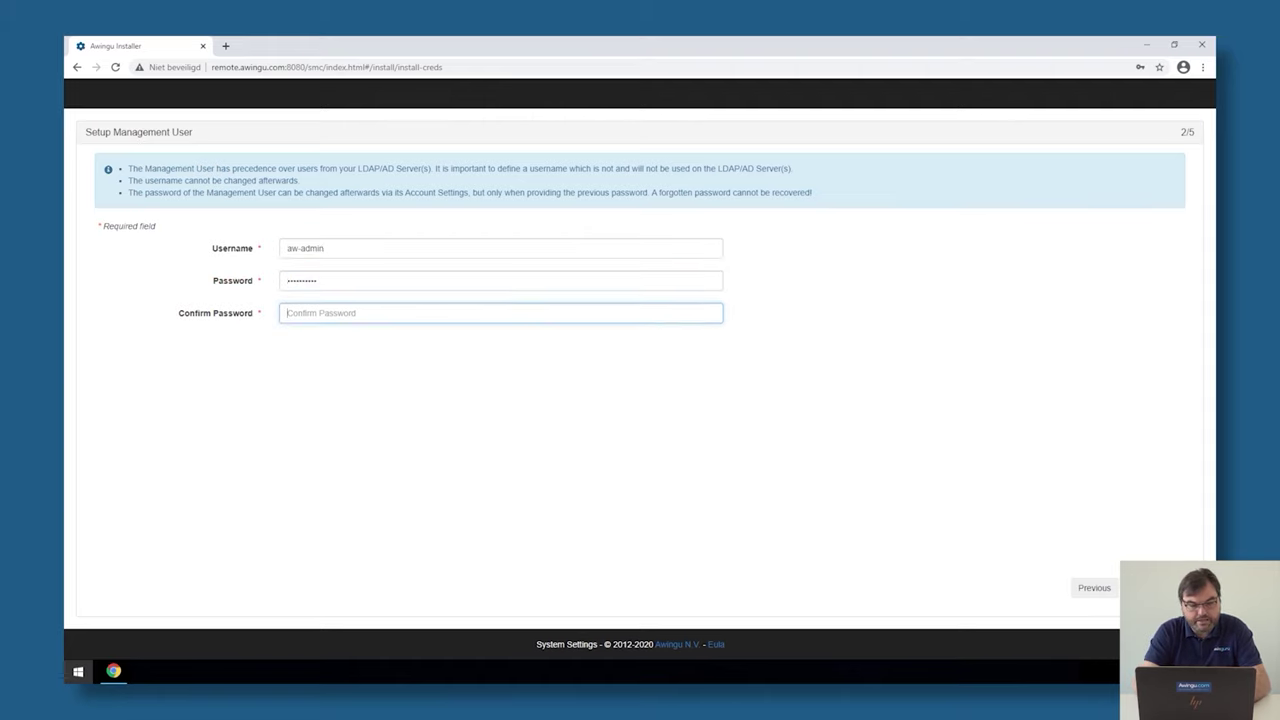
type("*********")
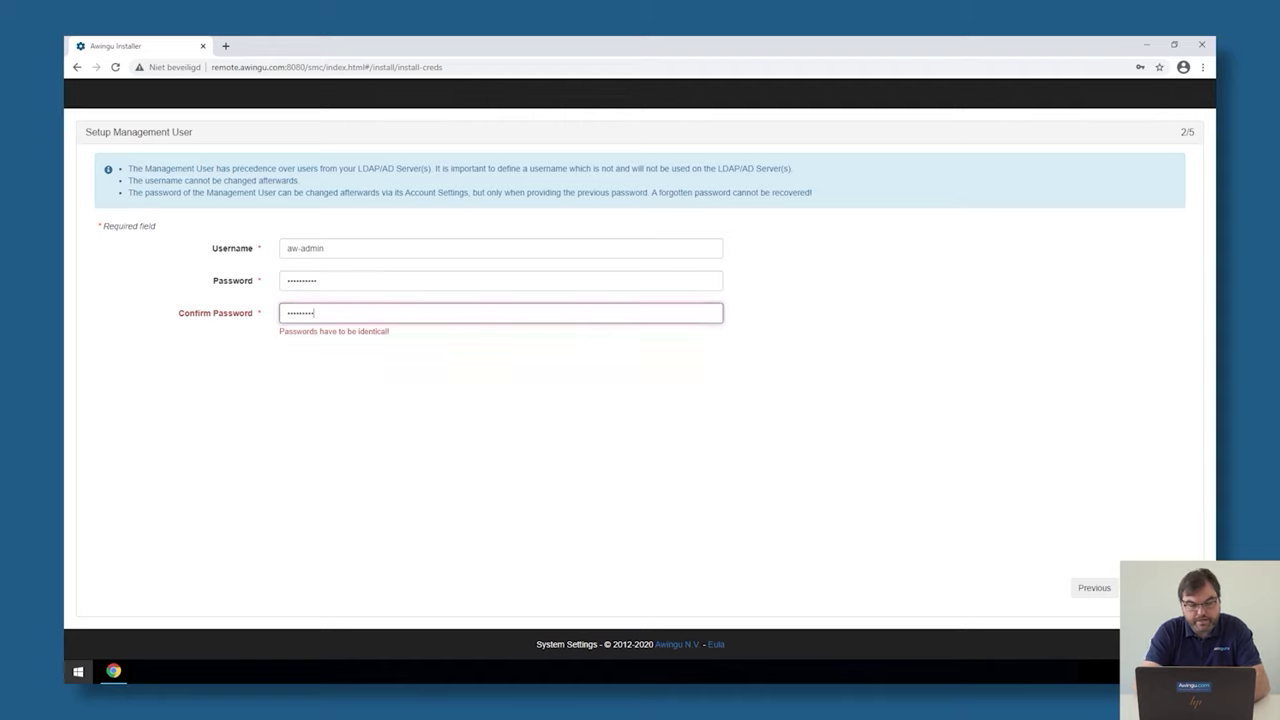
type("*")
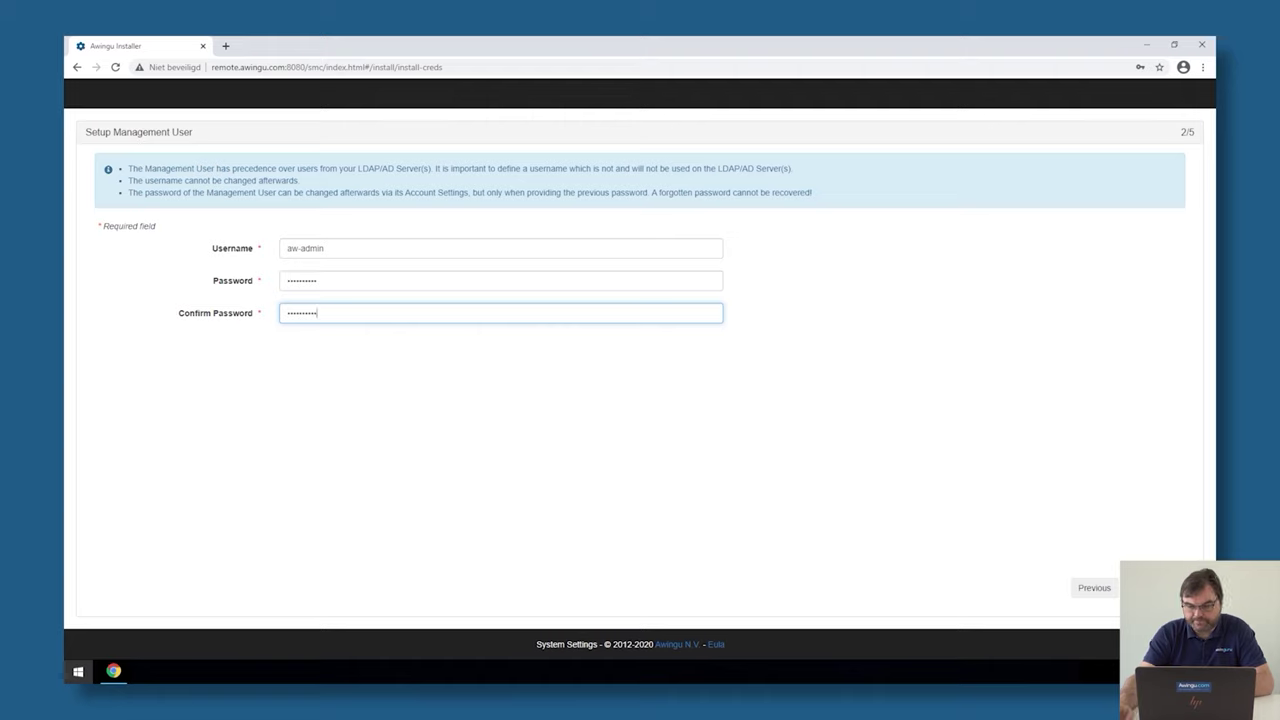
On Server Configuration, enter DNS server 8.8.8.8 and NTP server pool.ntp.org.
key("Return")
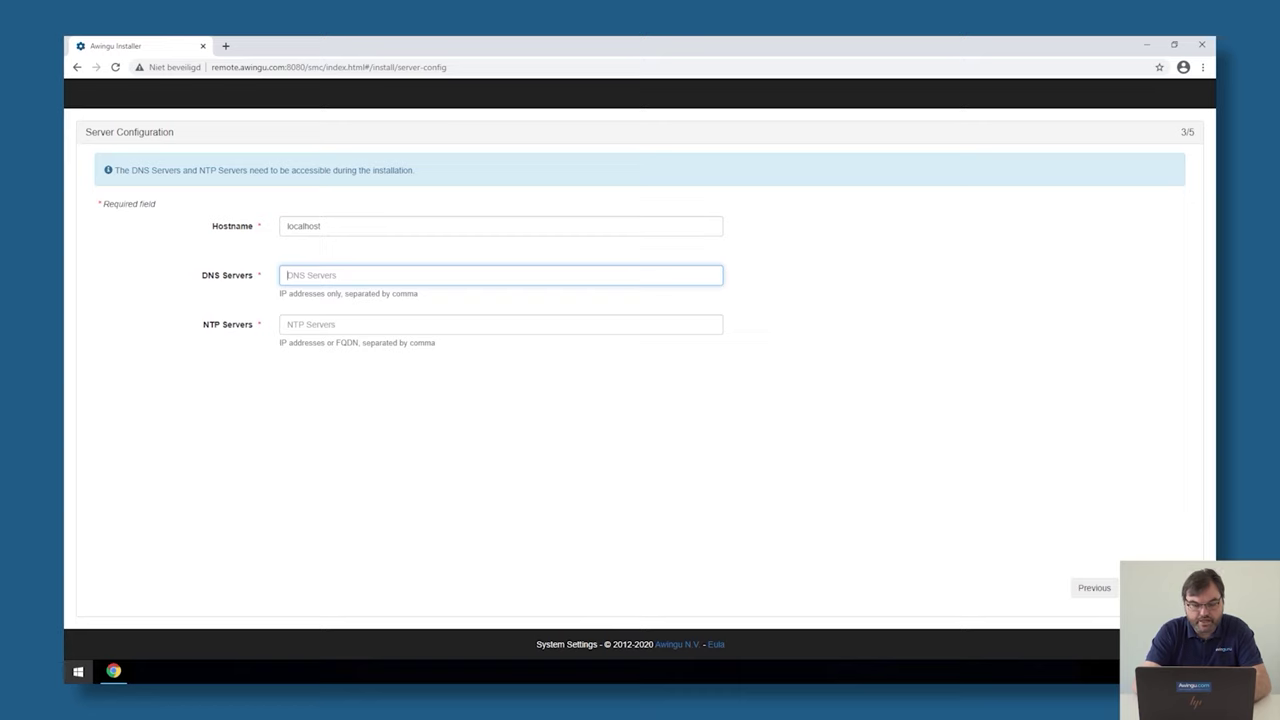
type("8.8")
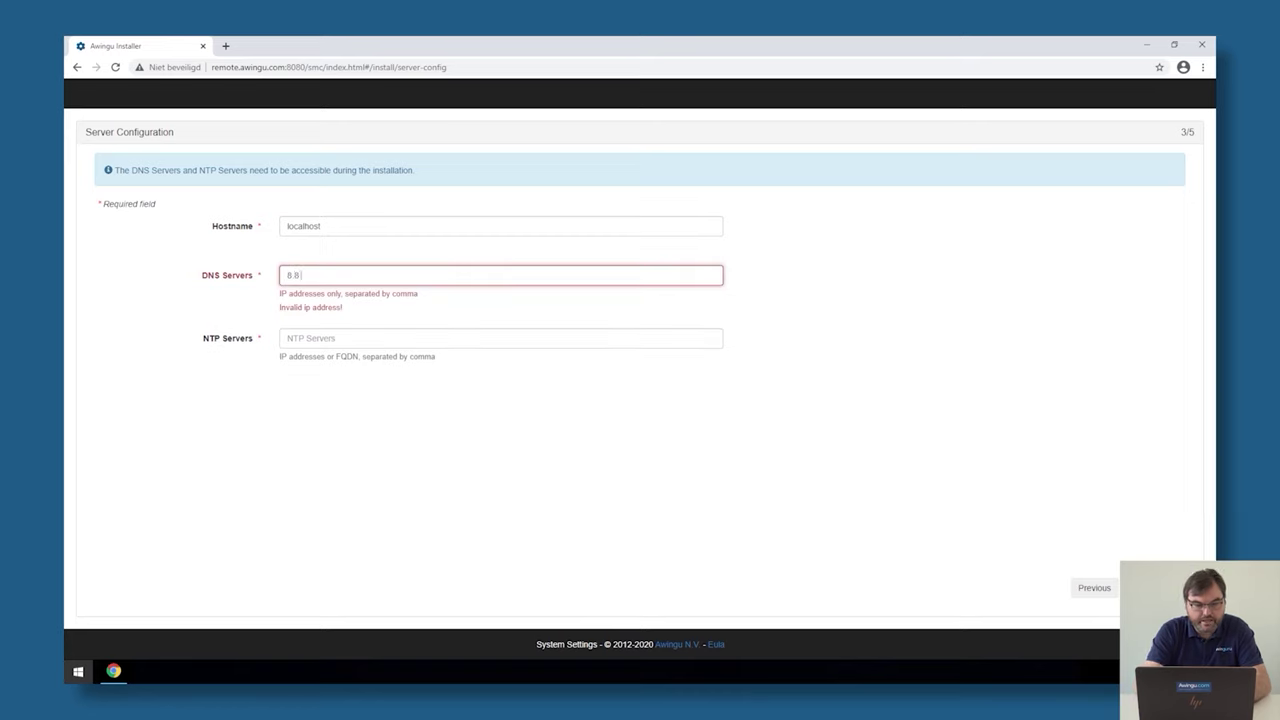
type(".8.8")
key("Tab")
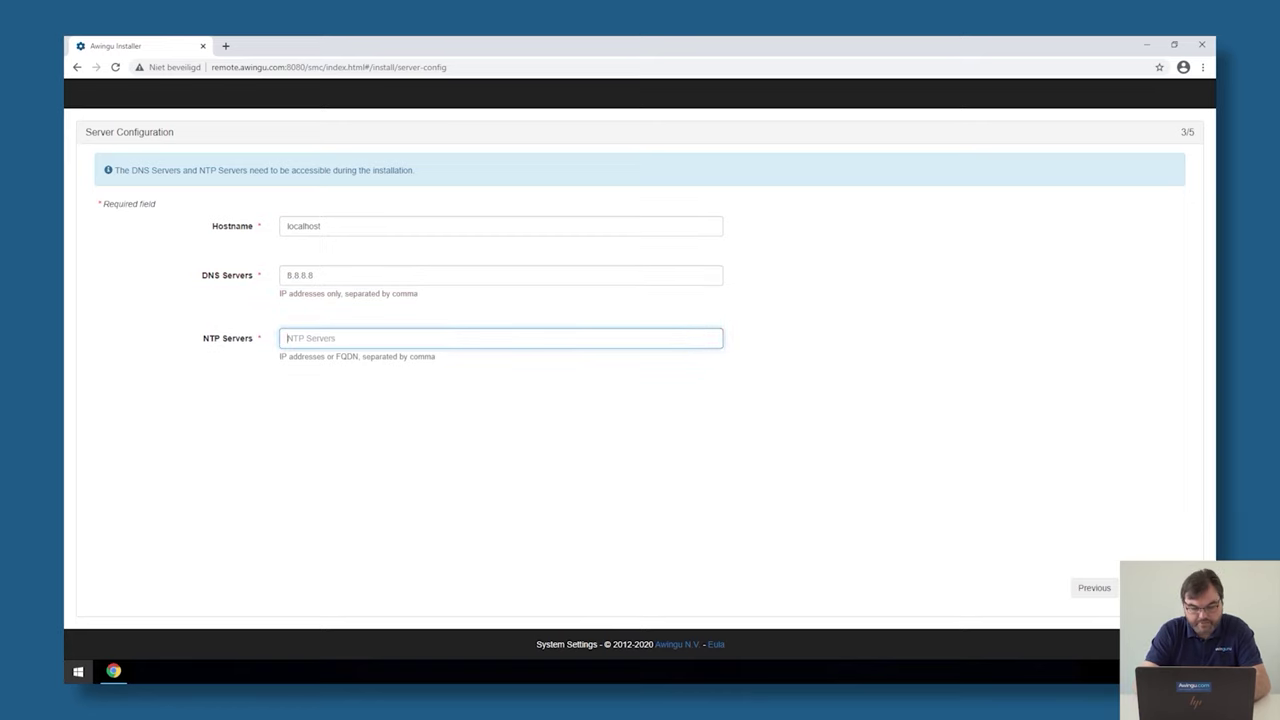
type("poo")
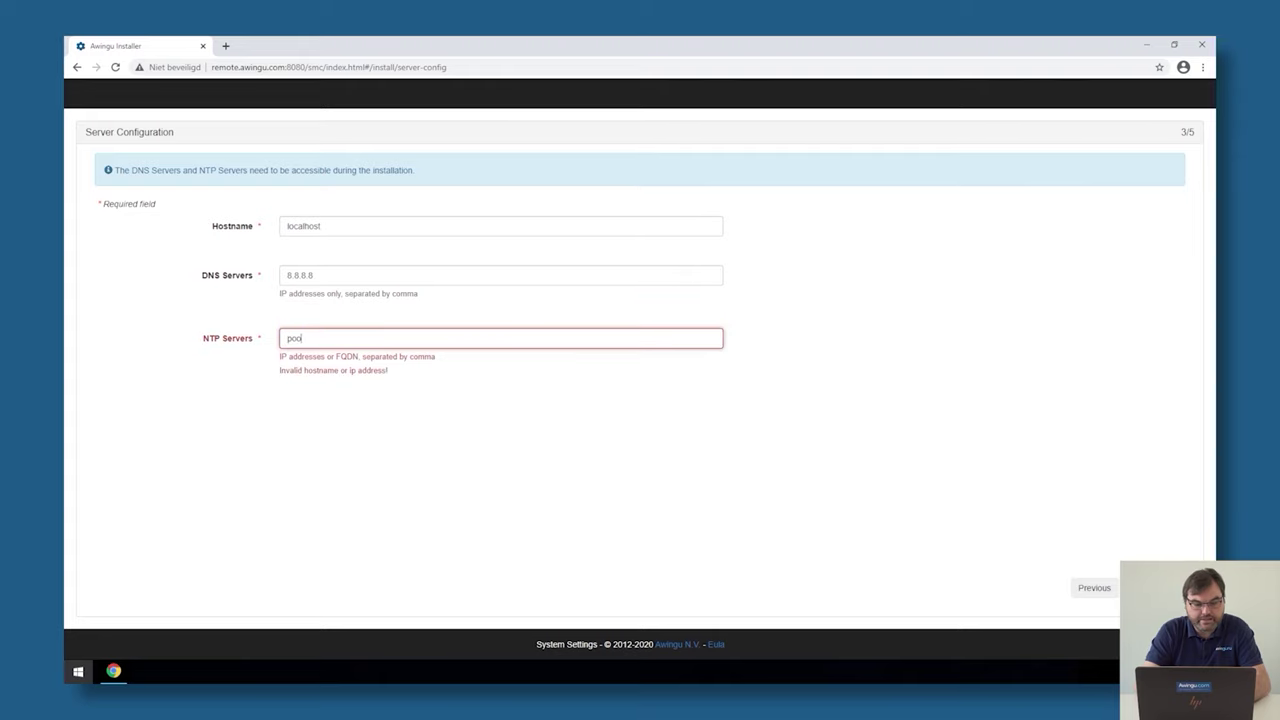
type("l.ntp.")
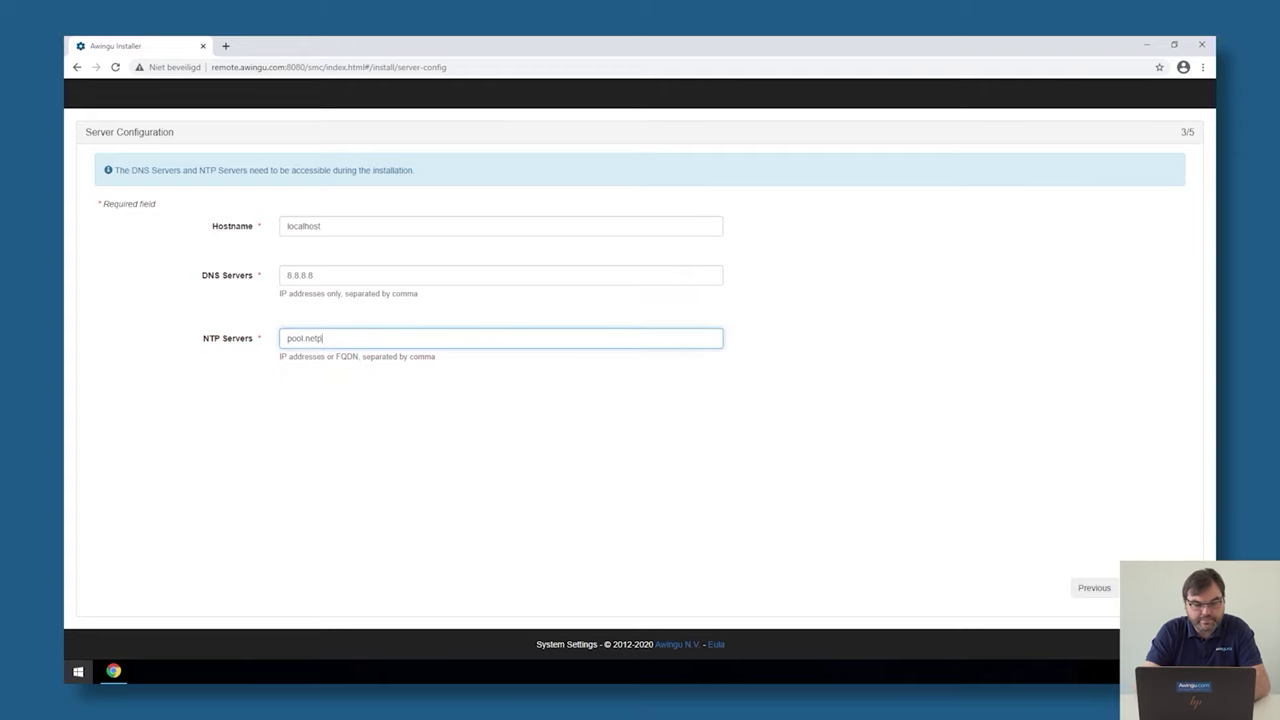
type("org")
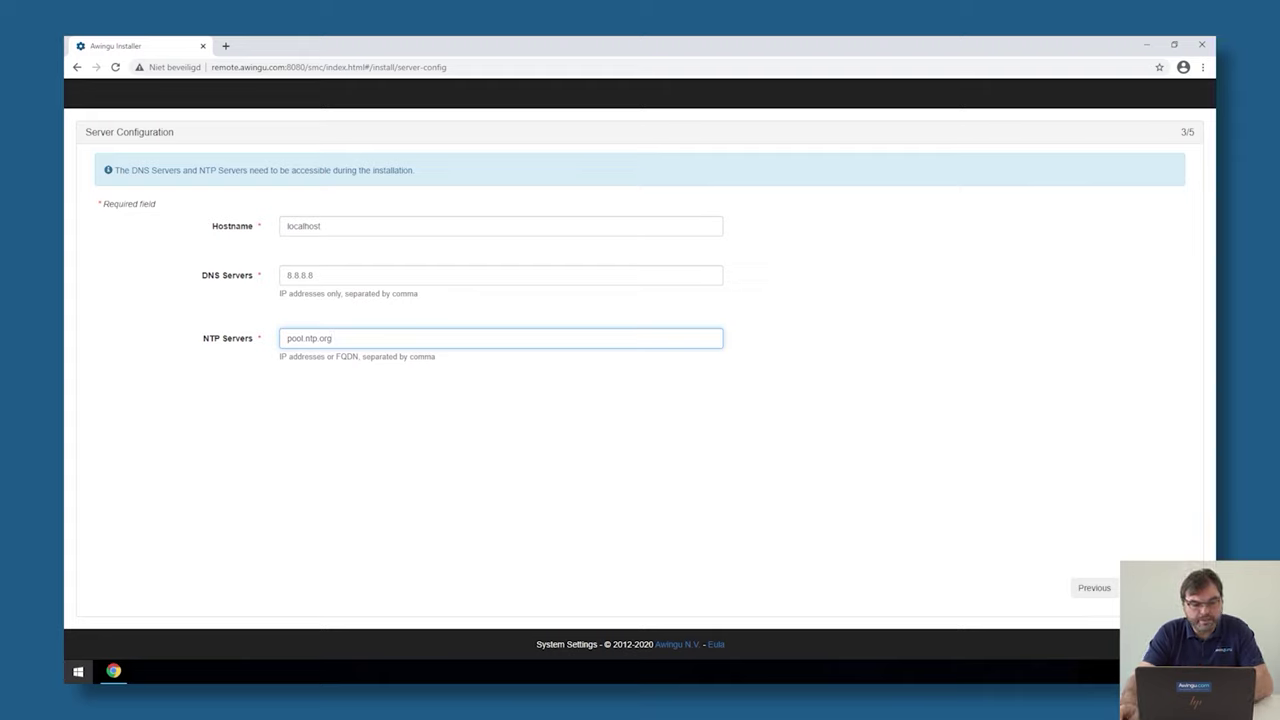
double_click(332, 221)
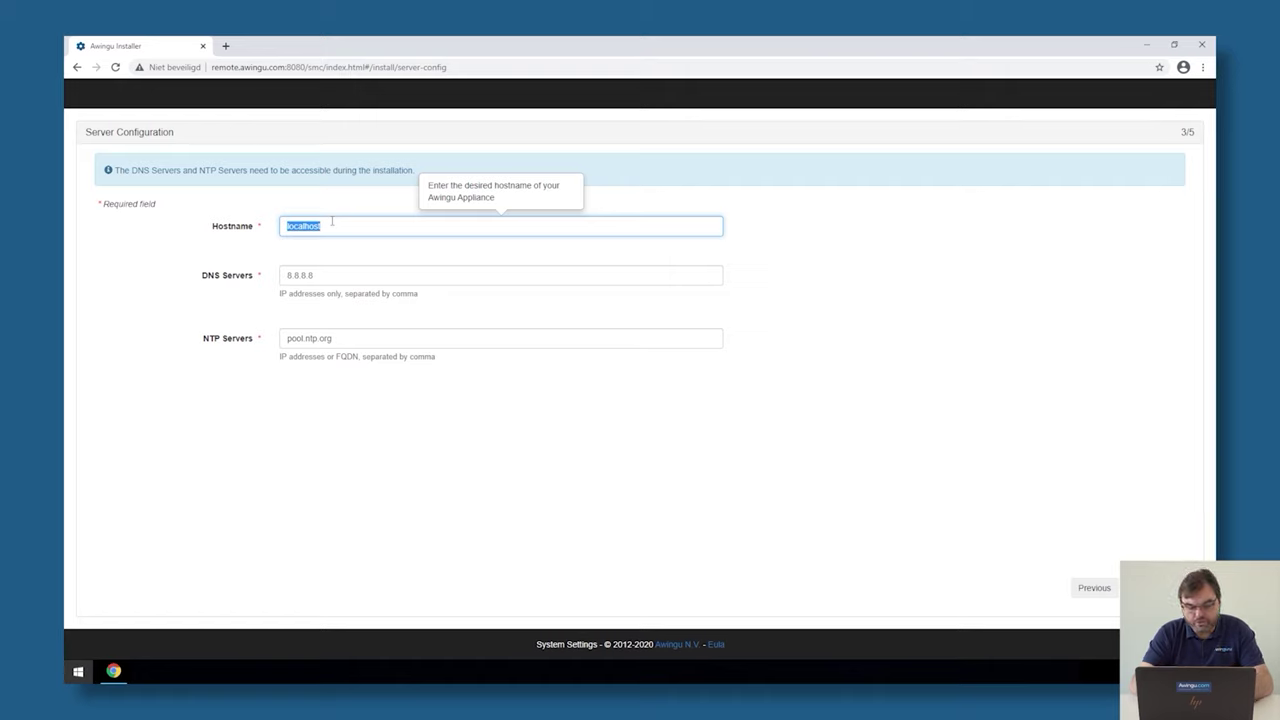
Replace hostname localhost with aw-node1 and submit the server configuration.
type("node1")
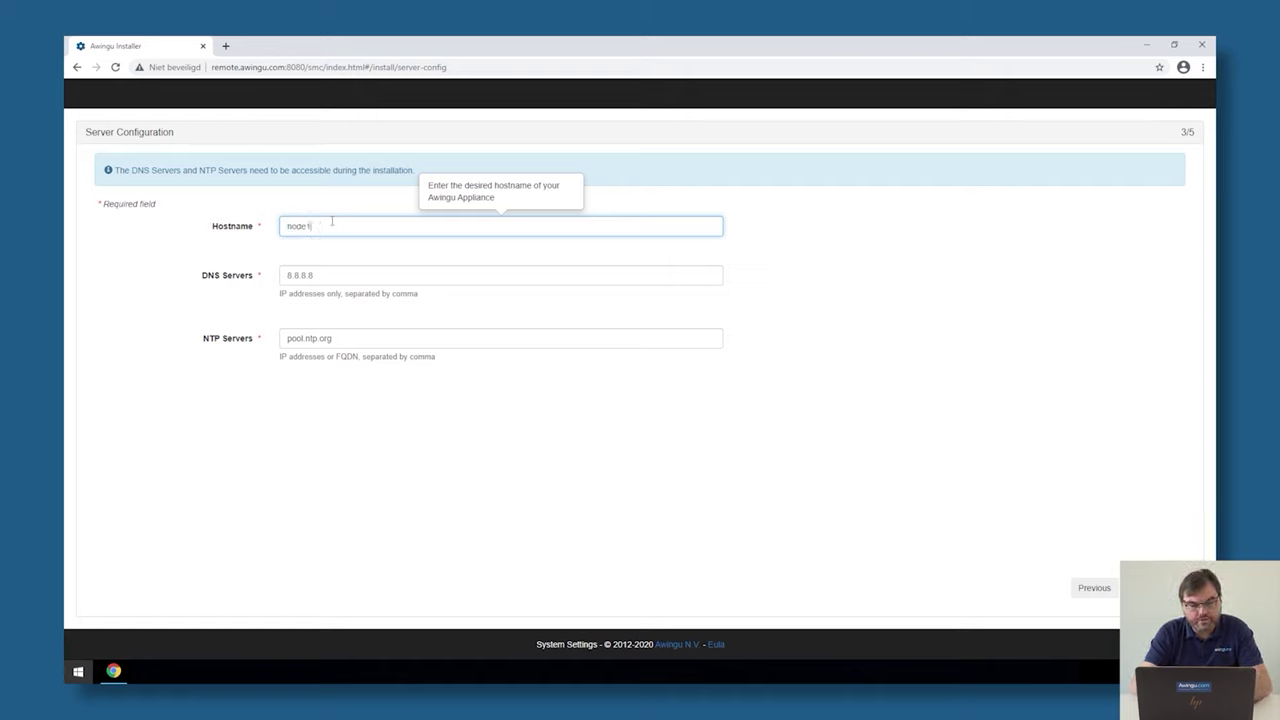
key("BackSpace")
key("BackSpace")
key("BackSpace")
key("BackSpace")
type("aw-node1")
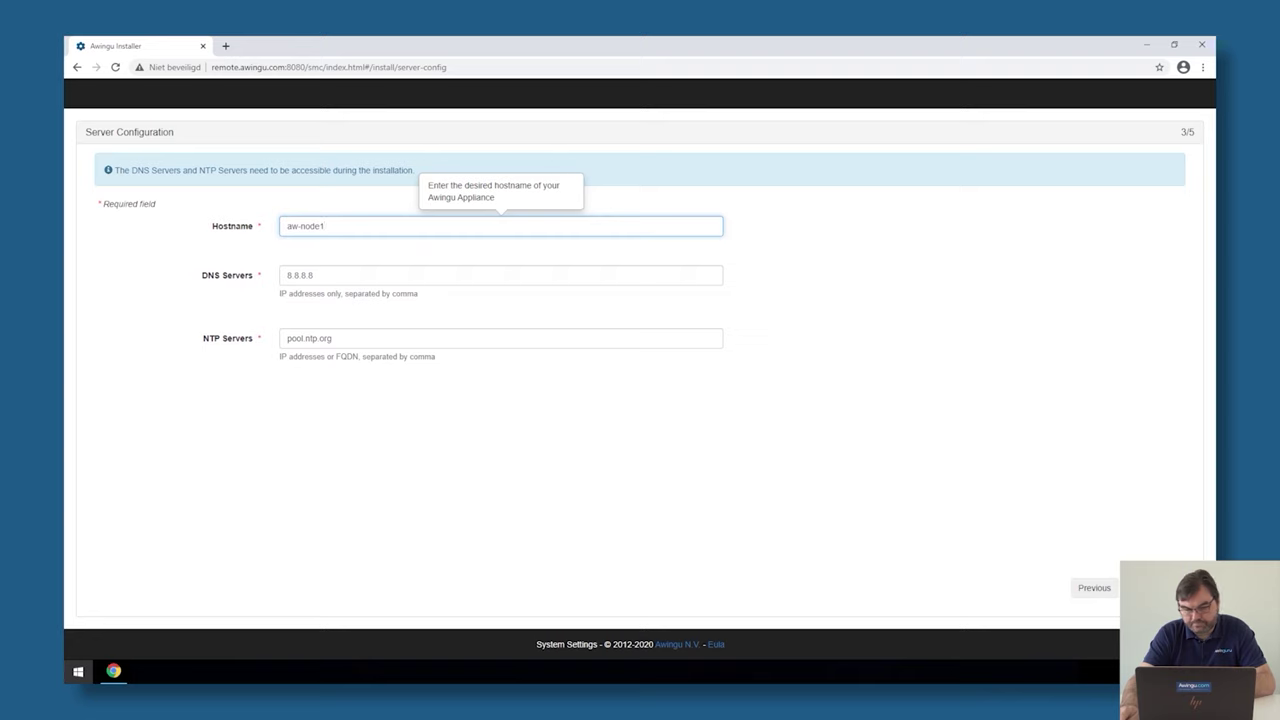
left_click(1160, 588)
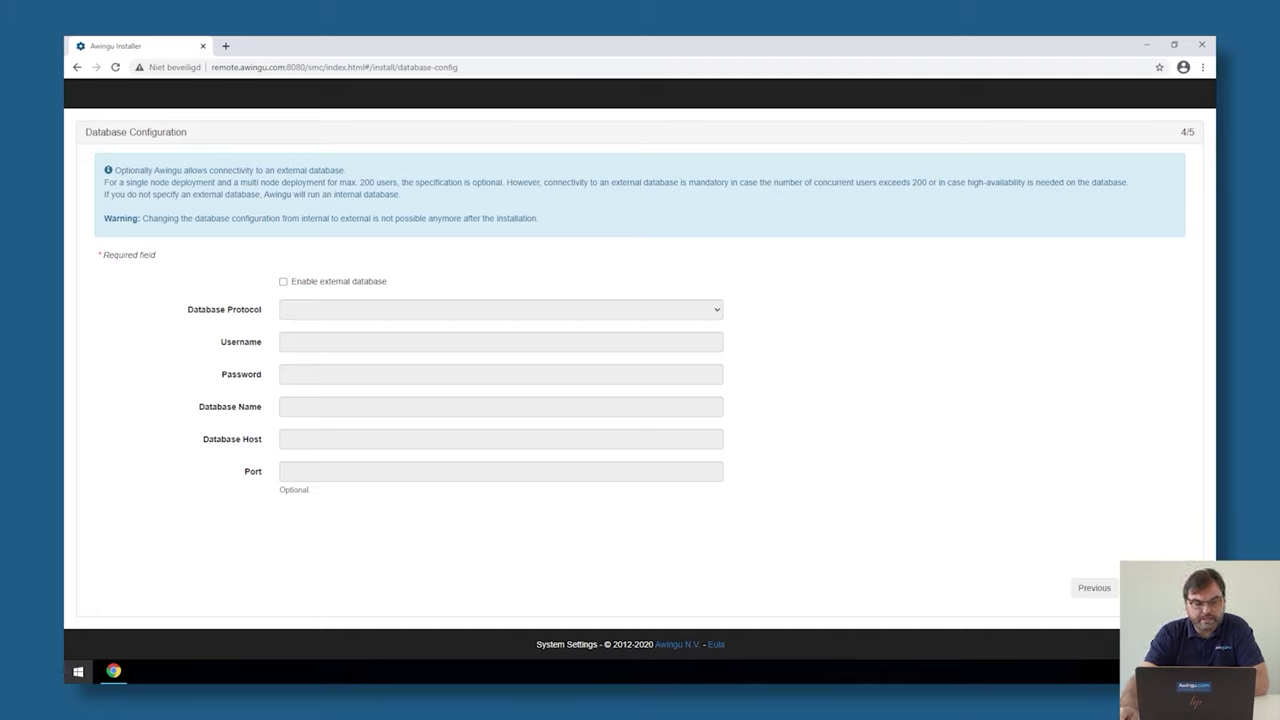
Toggle Enable external database on and back off to keep the internal database.
left_click(354, 284)
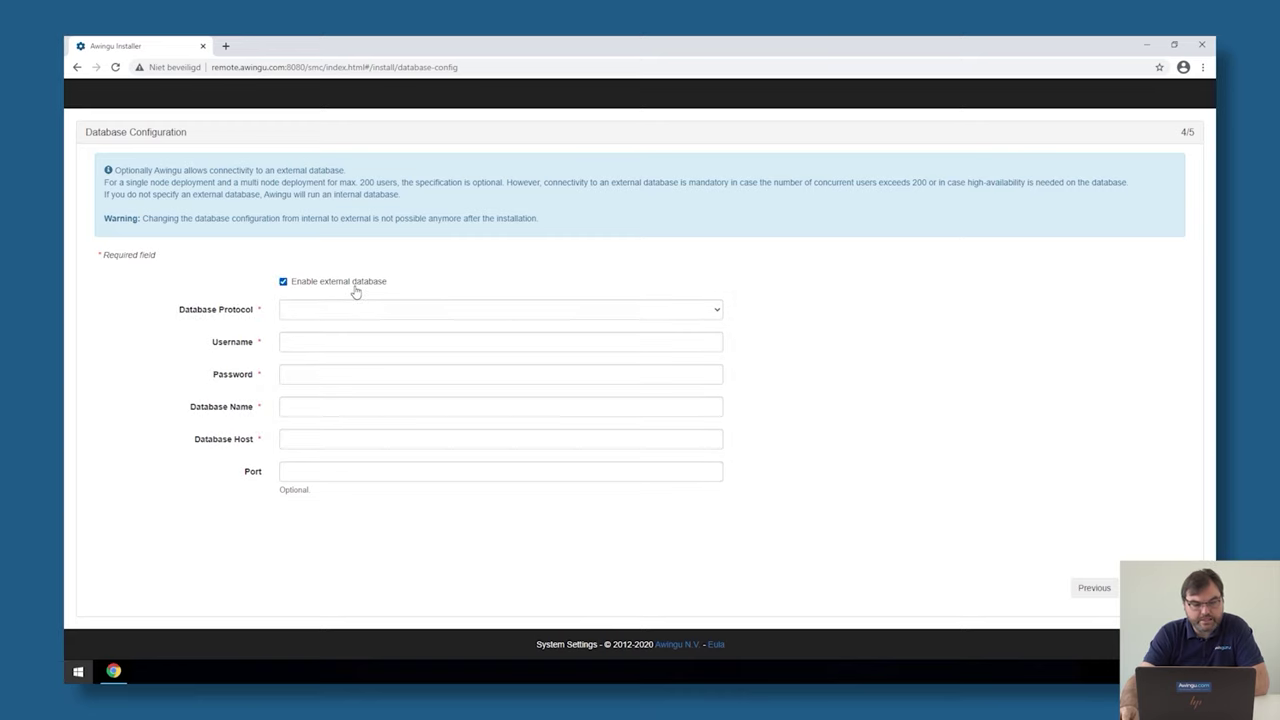
left_click(354, 286)
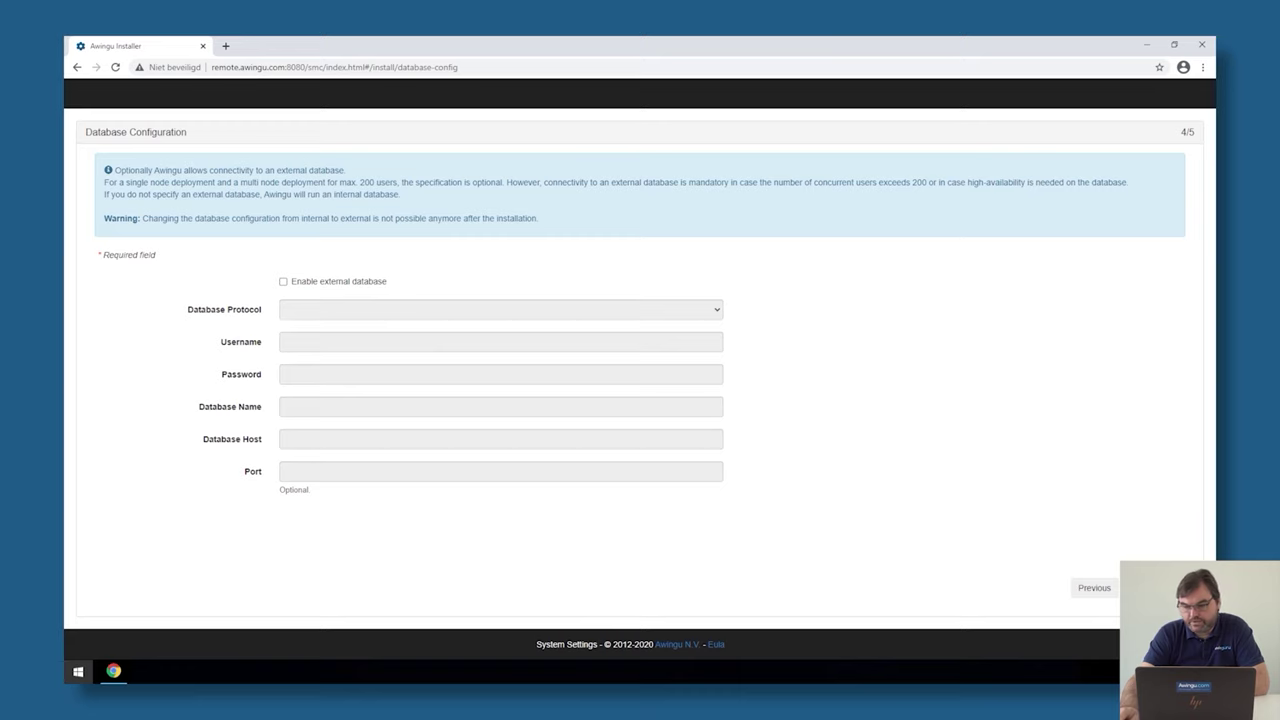
Continue to the 5/5 Summary showing aw-node1, 8.8.8.8 and pool.ntp.org.
left_click(1155, 588)
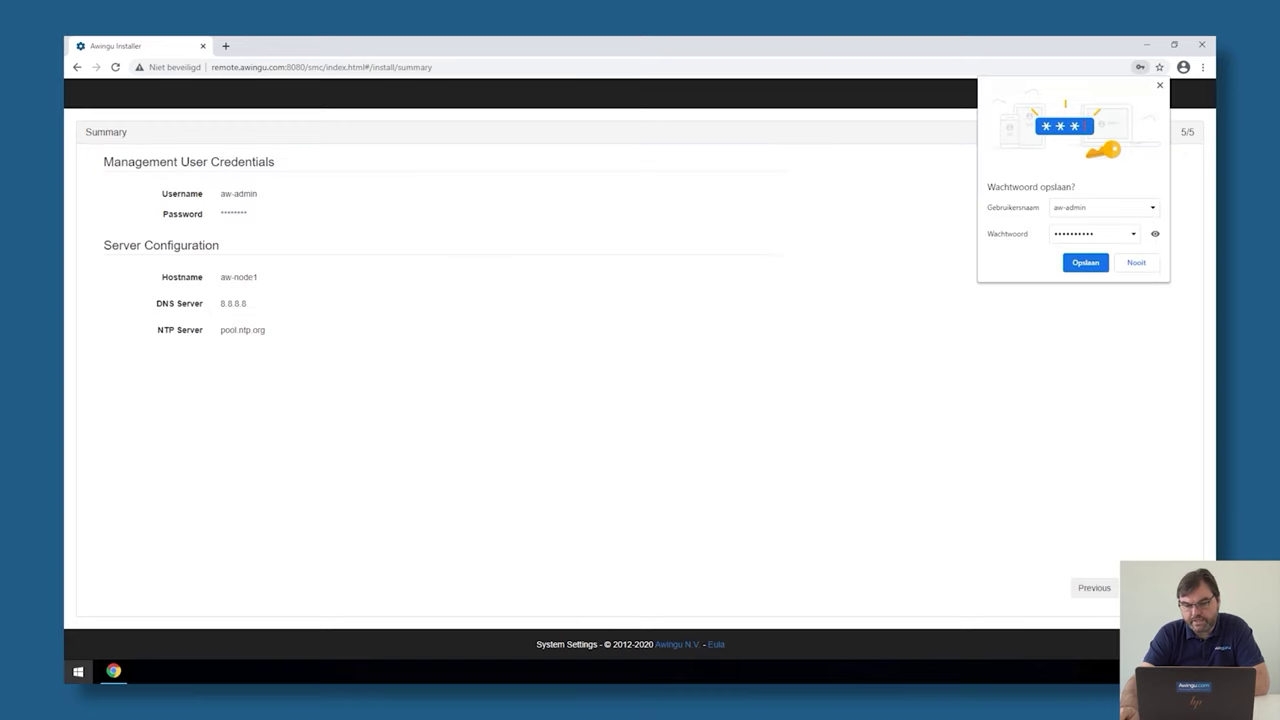